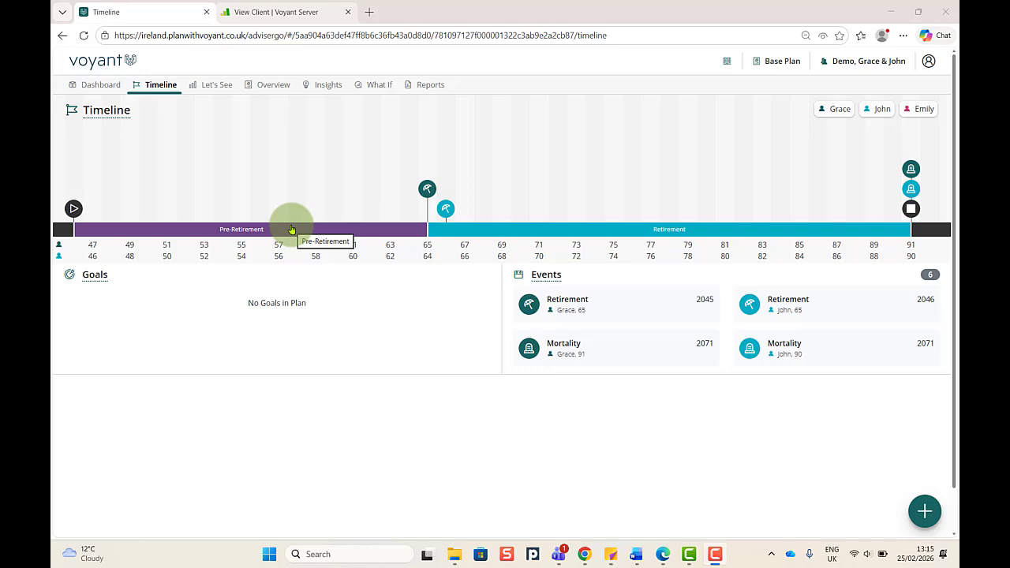
Add a new event to the timeline and name it Car
click(925, 513)
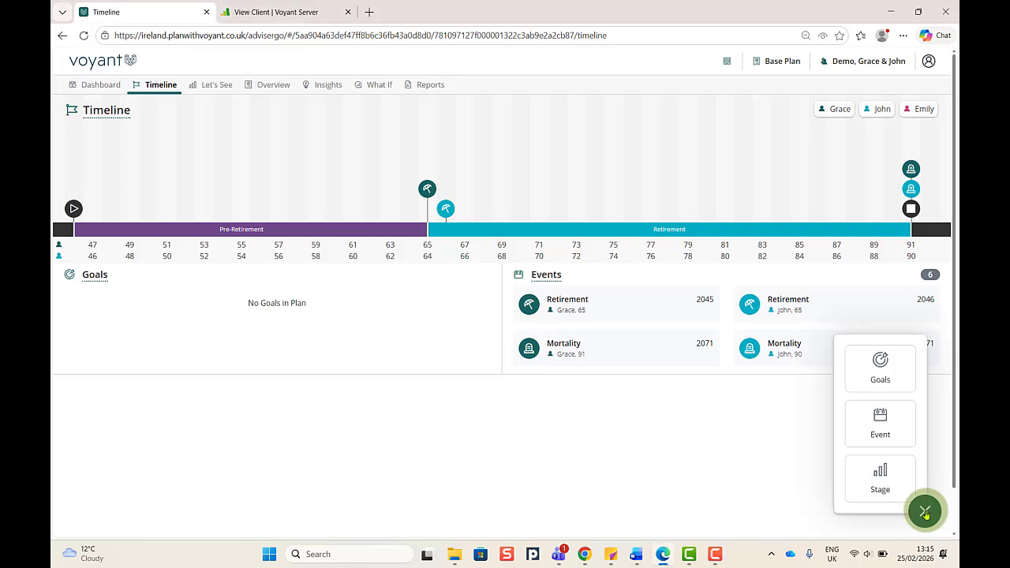
click(879, 429)
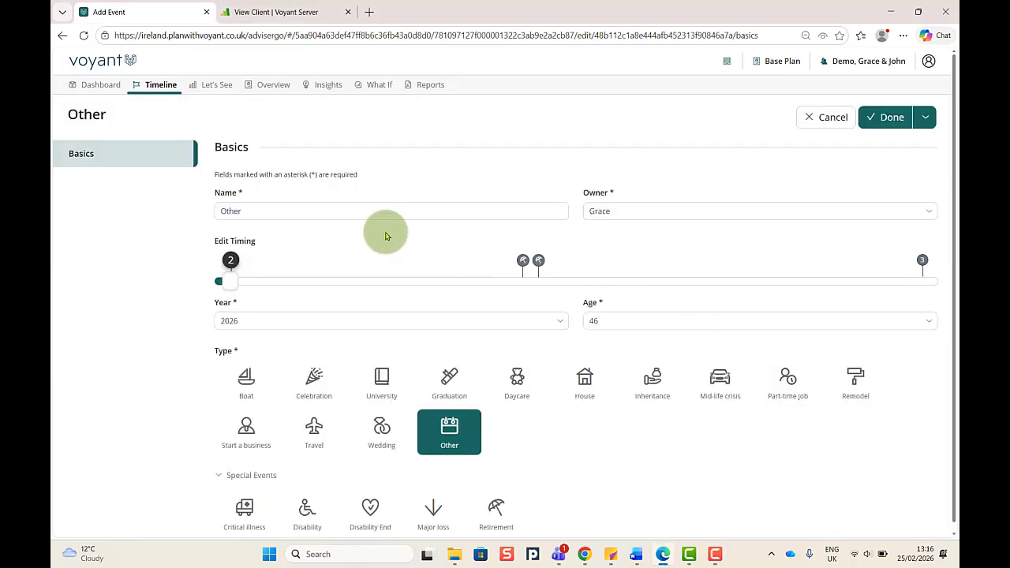
click(304, 213)
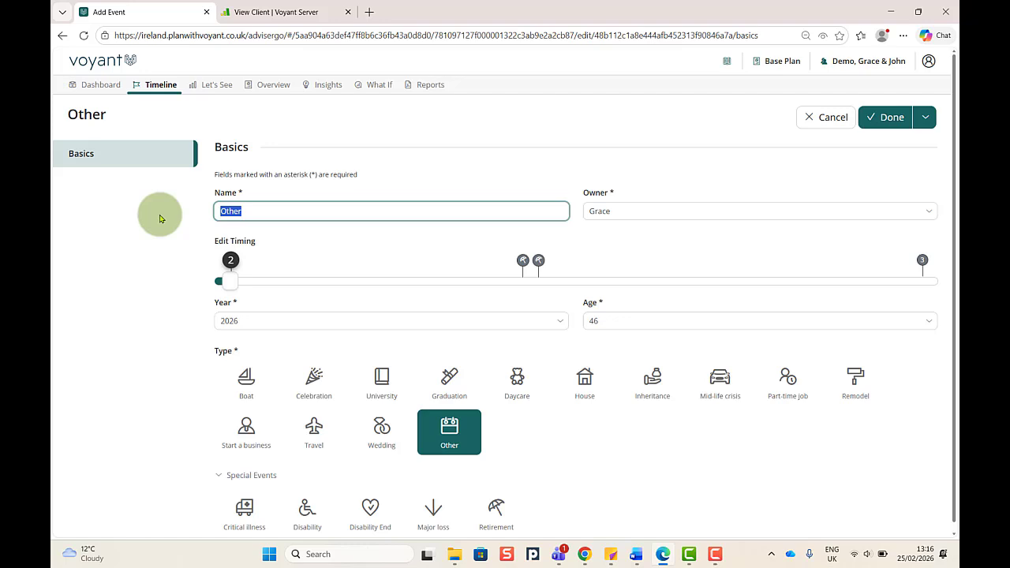
text(Car)
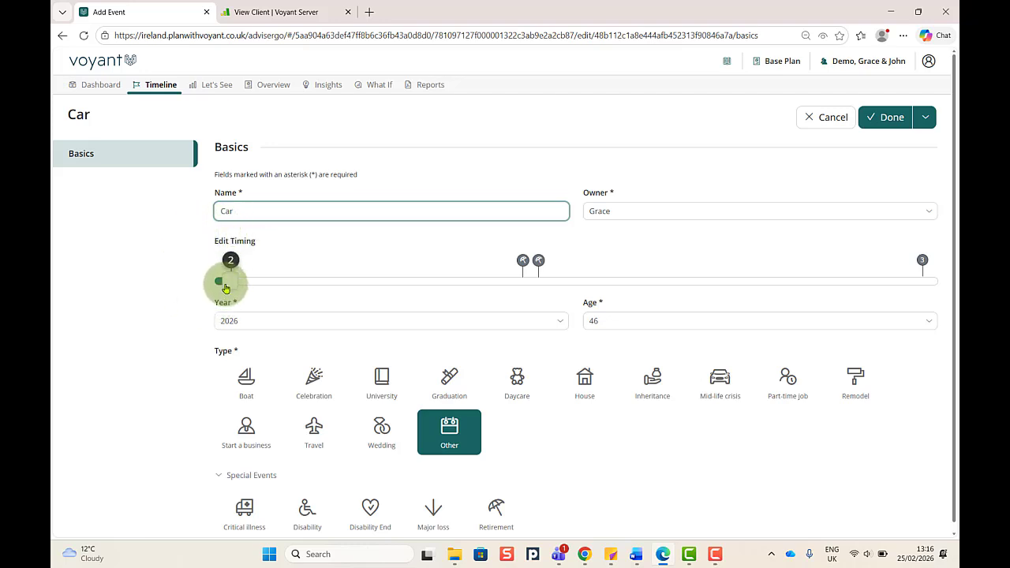
Move the Car event's timing to 2038 and browse the available years
drag(225, 283, 416, 282)
click(556, 321)
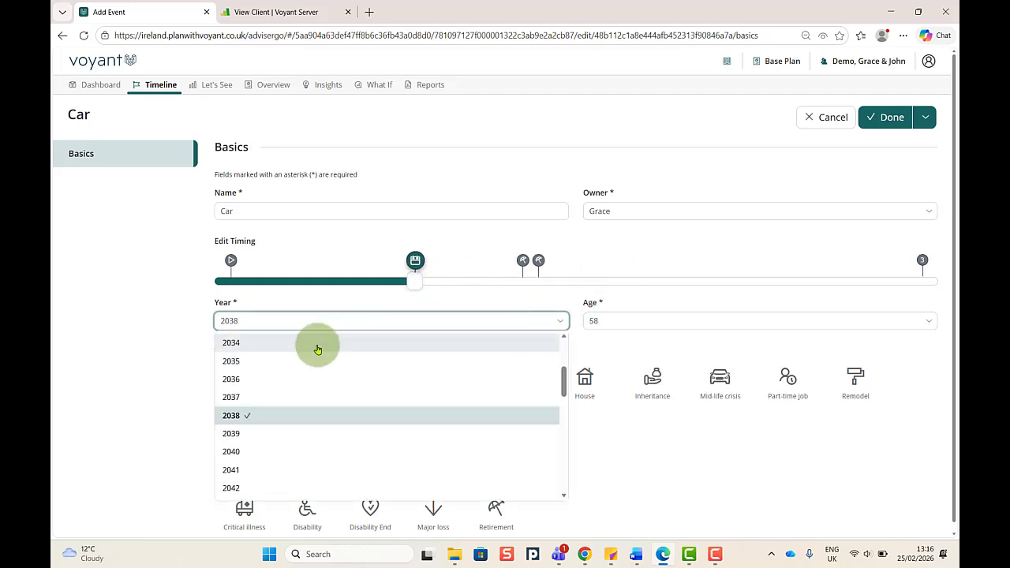
scroll(305, 410, down, 3)
Set the Car event to age 50 with the Mid-life crisis type and save it
click(730, 319)
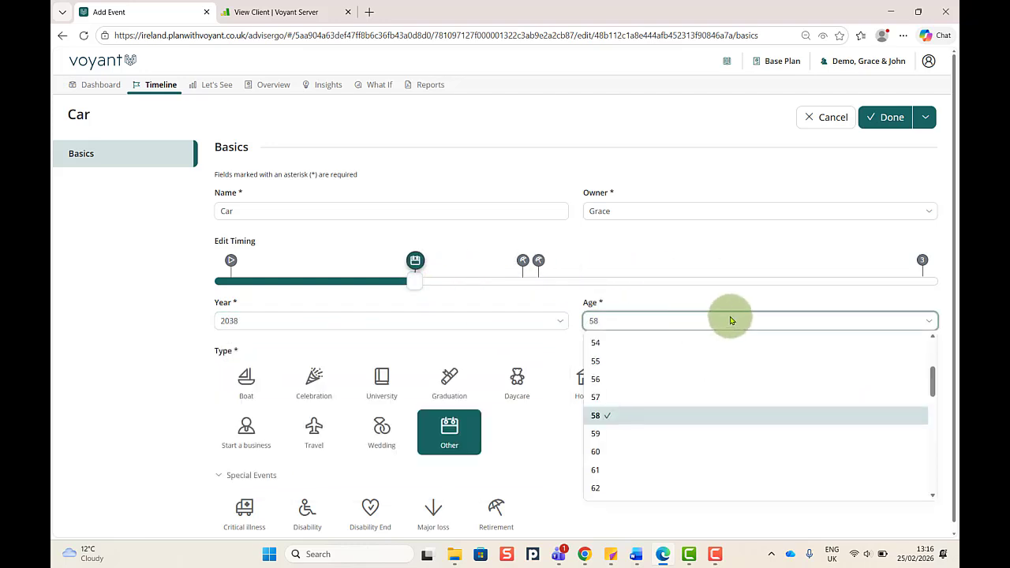
scroll(761, 391, up, 2)
scroll(761, 392, down, 1)
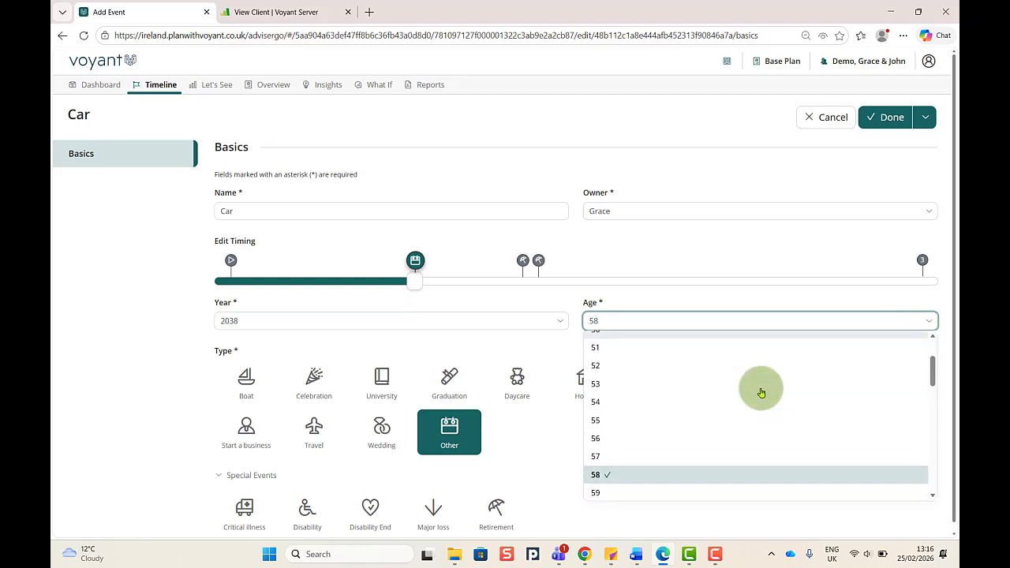
scroll(654, 343, up, 2)
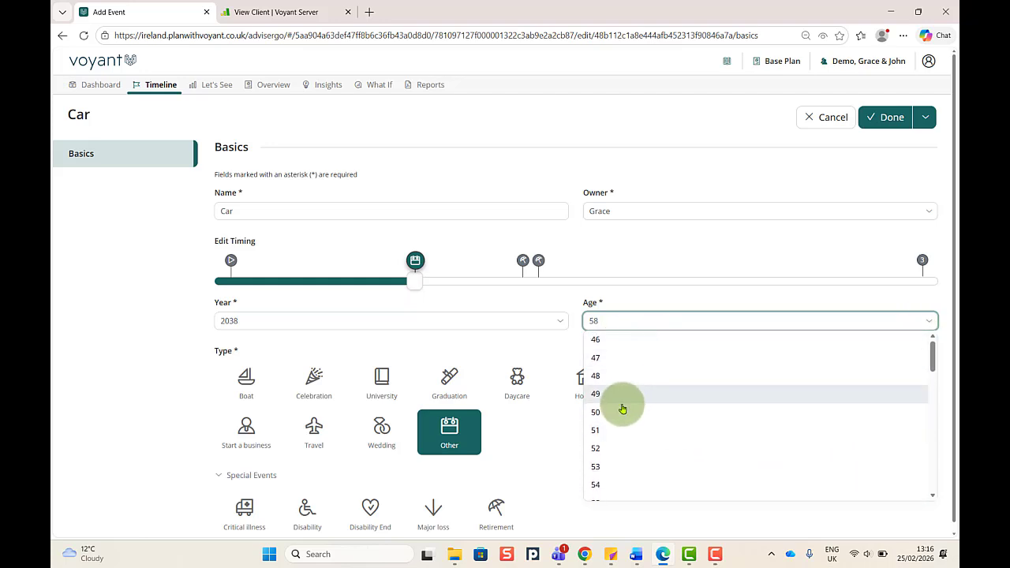
click(622, 408)
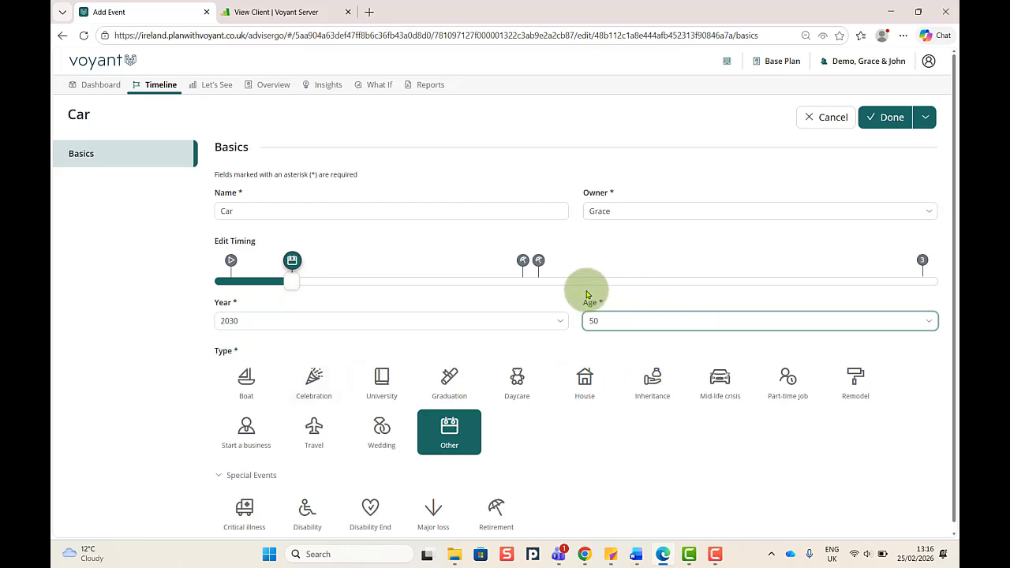
click(722, 377)
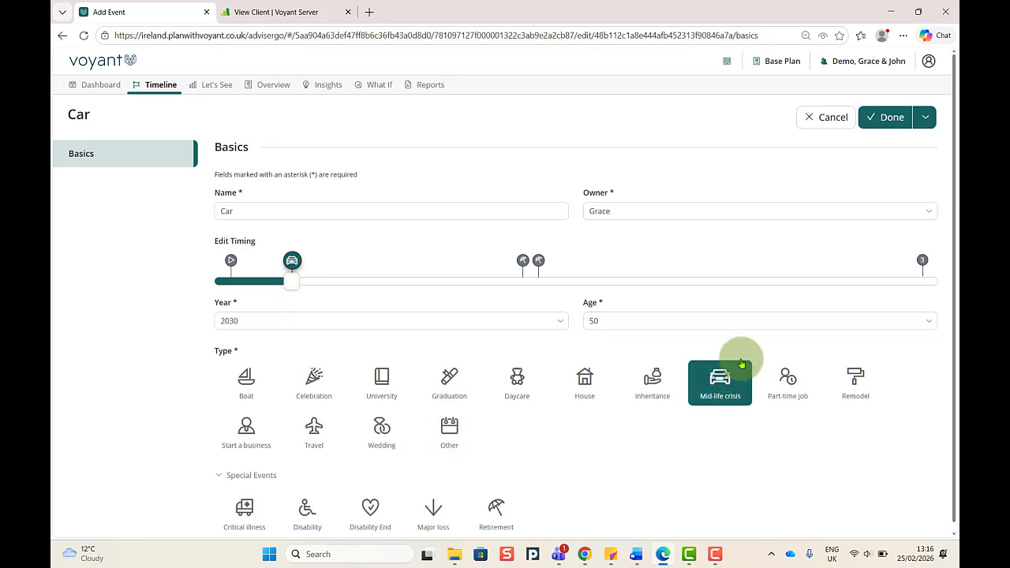
click(891, 118)
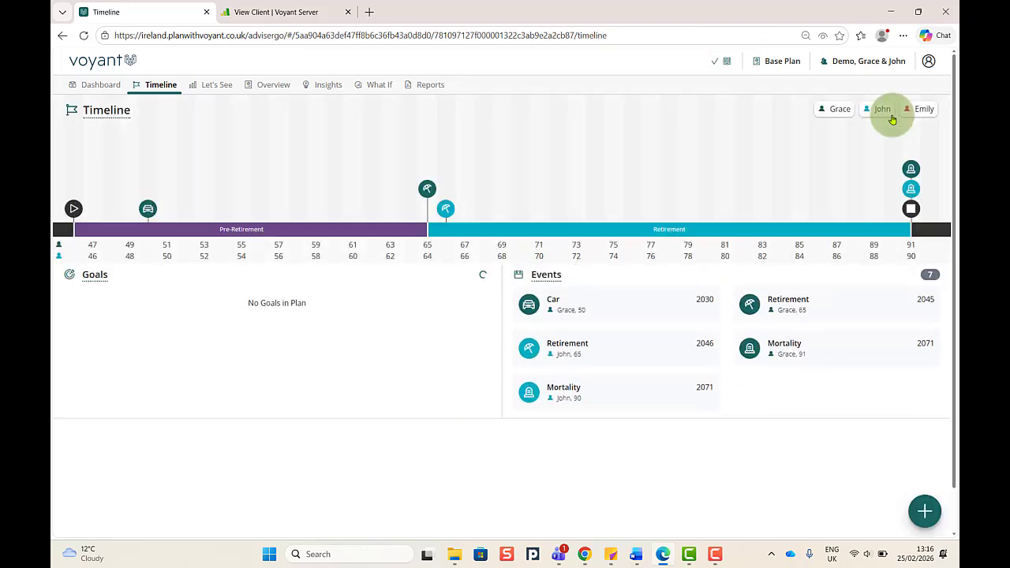
Add an event named Holidays end at age 75 (2055) with the Part-time job type and save it
mouse_move(155, 212)
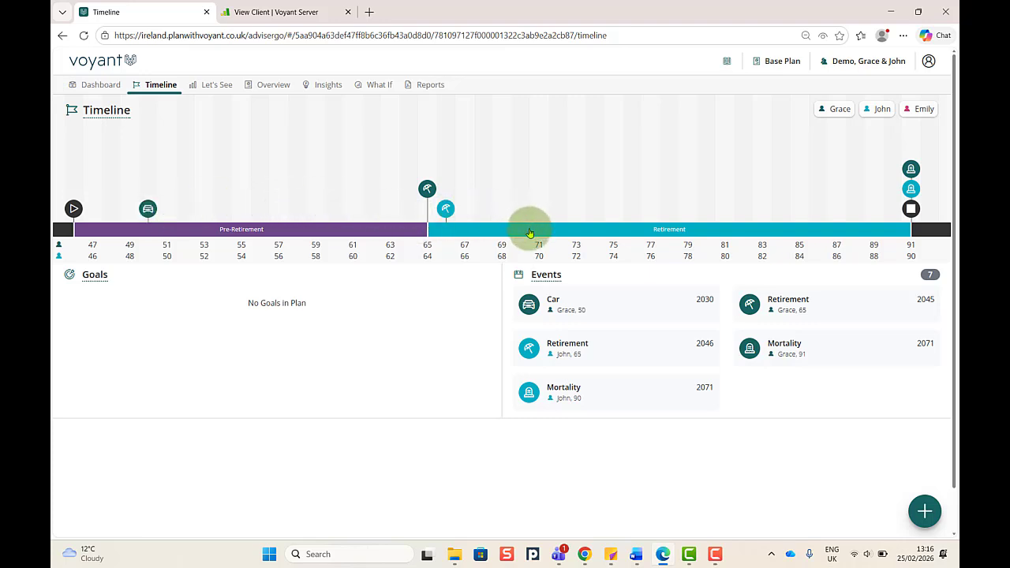
mouse_move(426, 187)
click(616, 161)
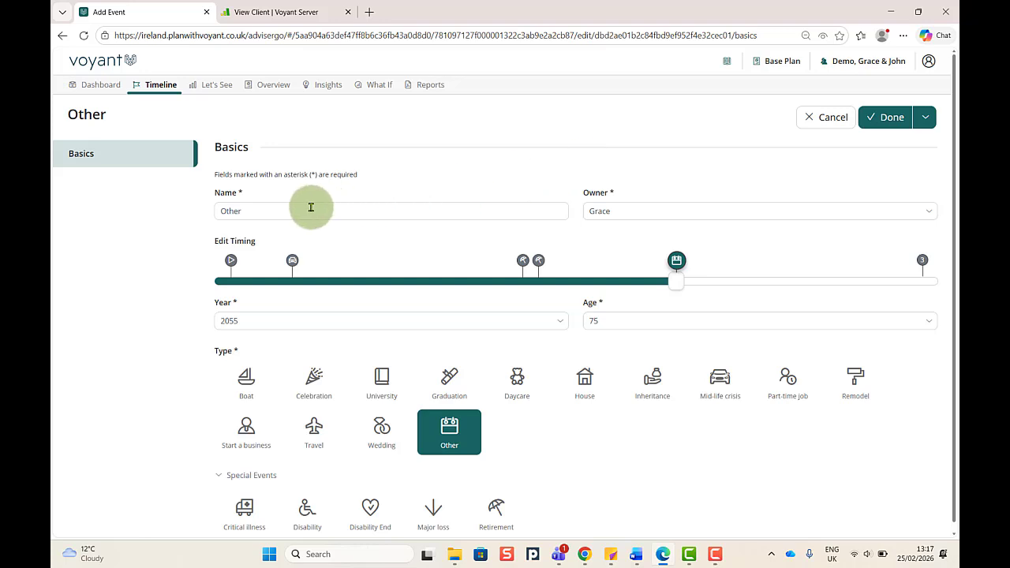
drag(275, 212, 212, 213)
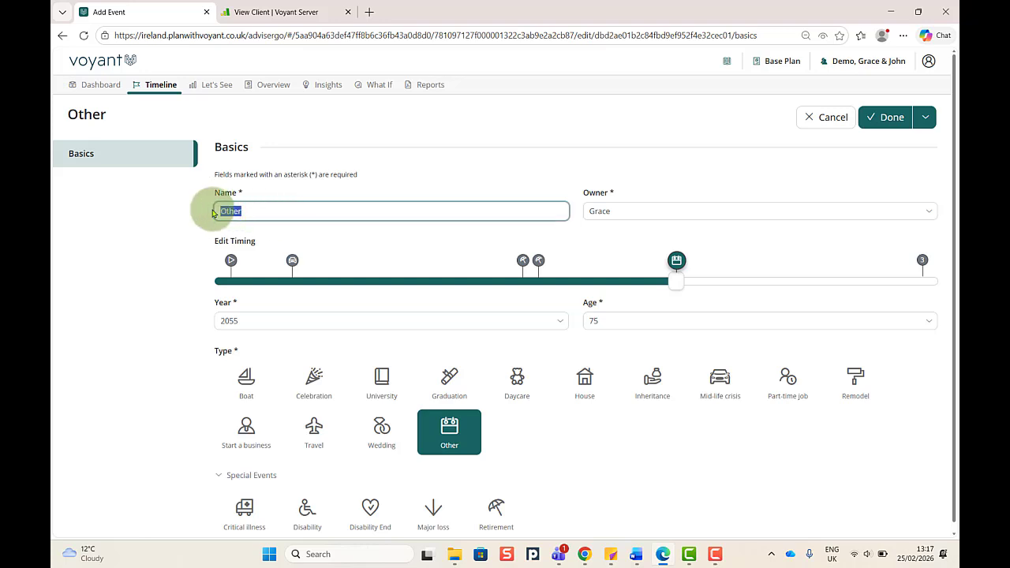
text(Holidays end)
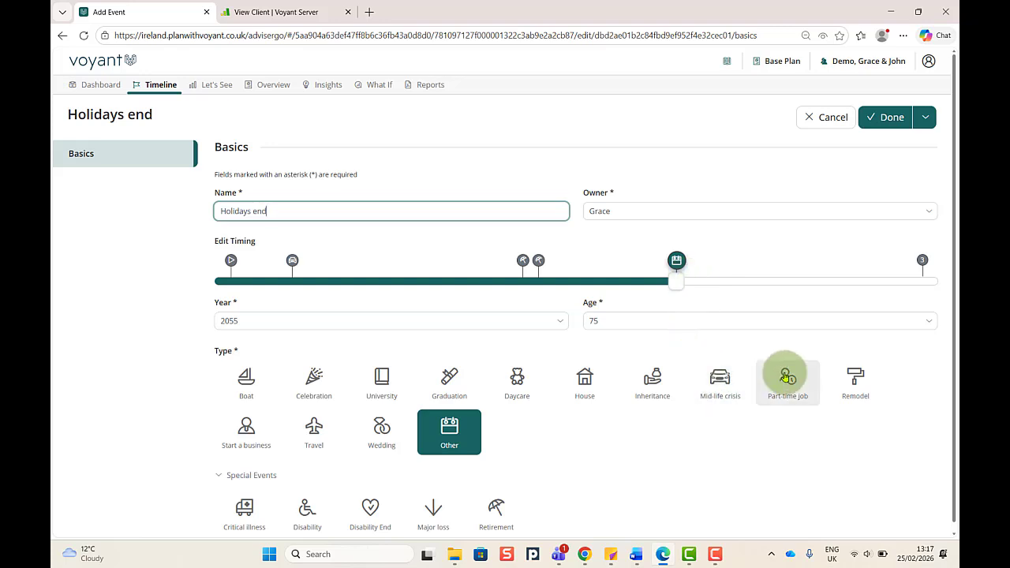
click(884, 117)
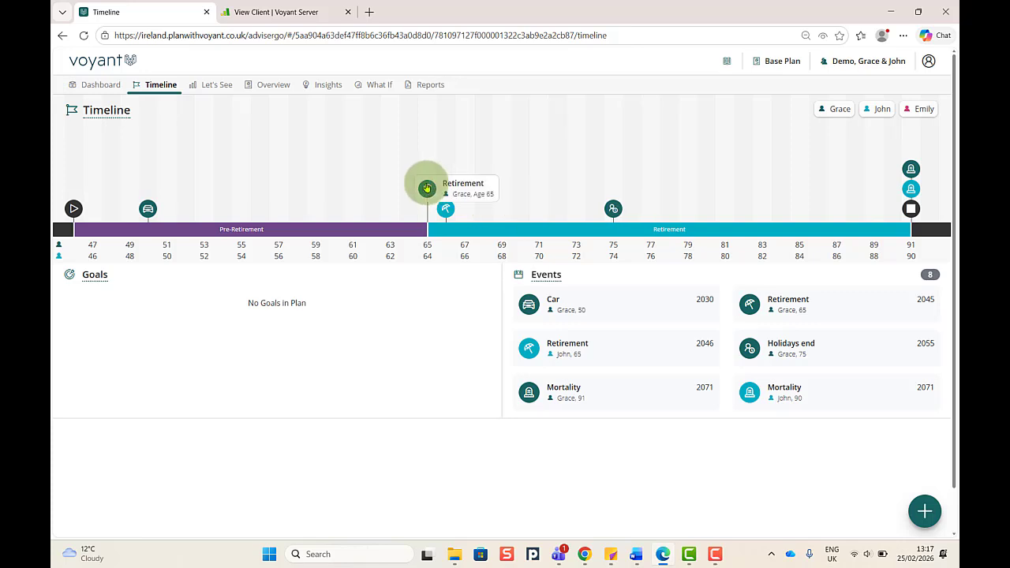
Add a new stage named Holidays in retirement and give it the yellow stage colour
mouse_move(611, 209)
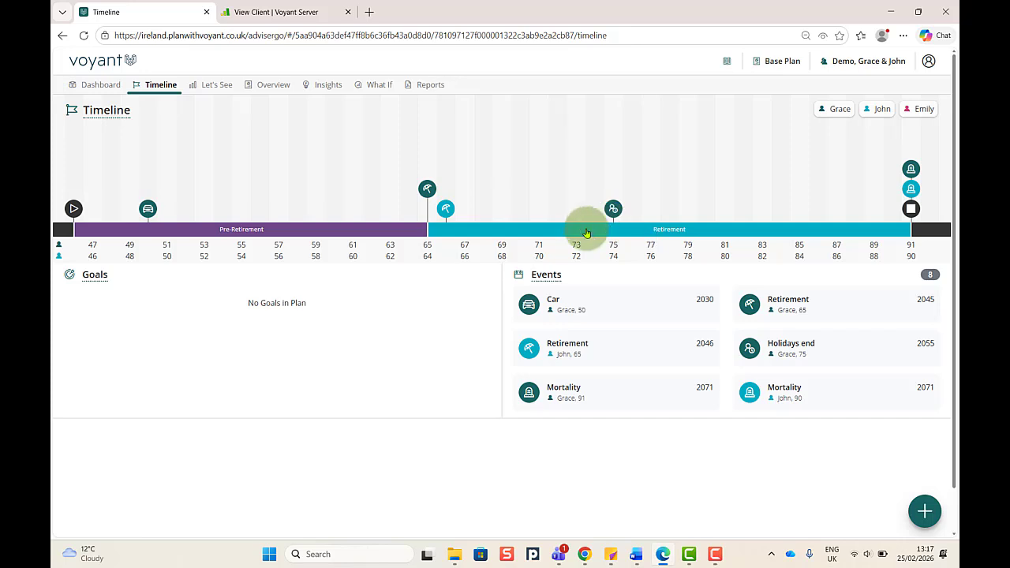
click(925, 510)
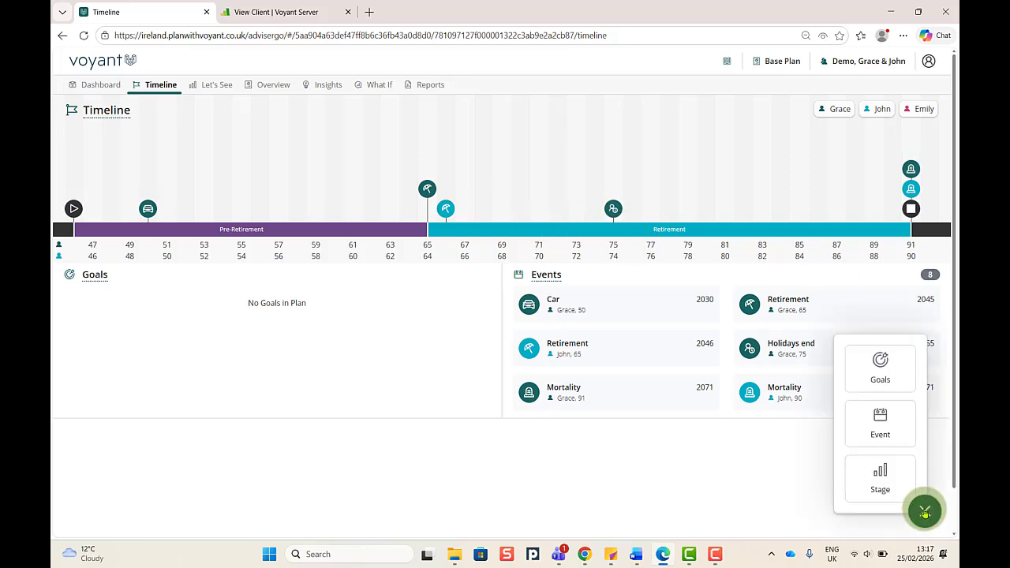
click(880, 473)
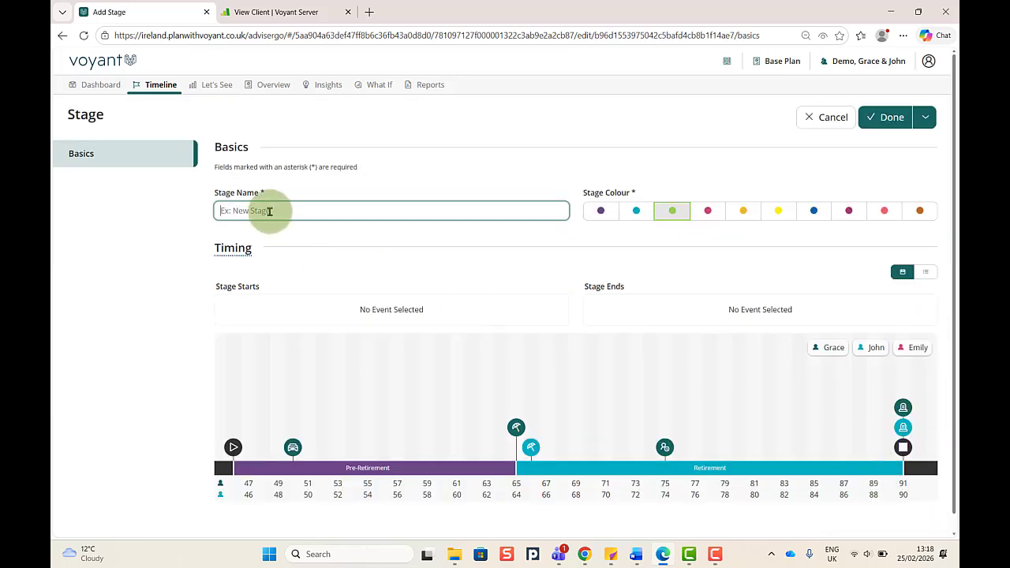
text(Holidays)
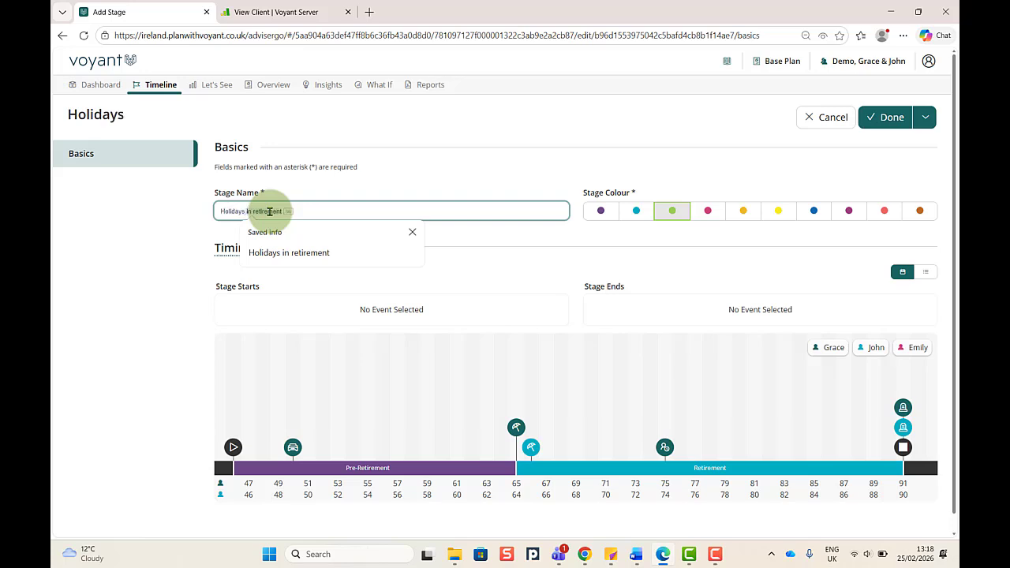
click(292, 253)
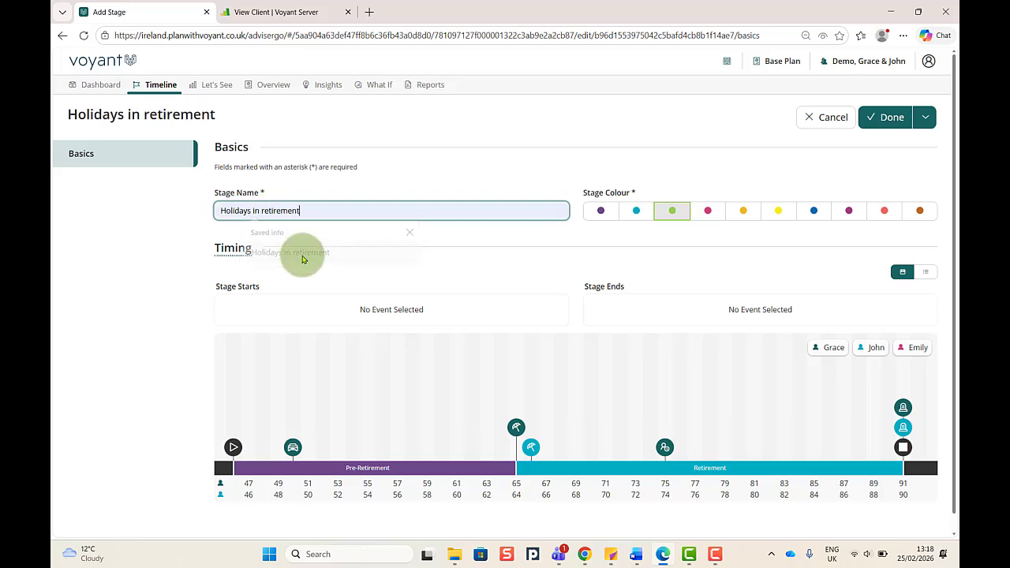
click(780, 213)
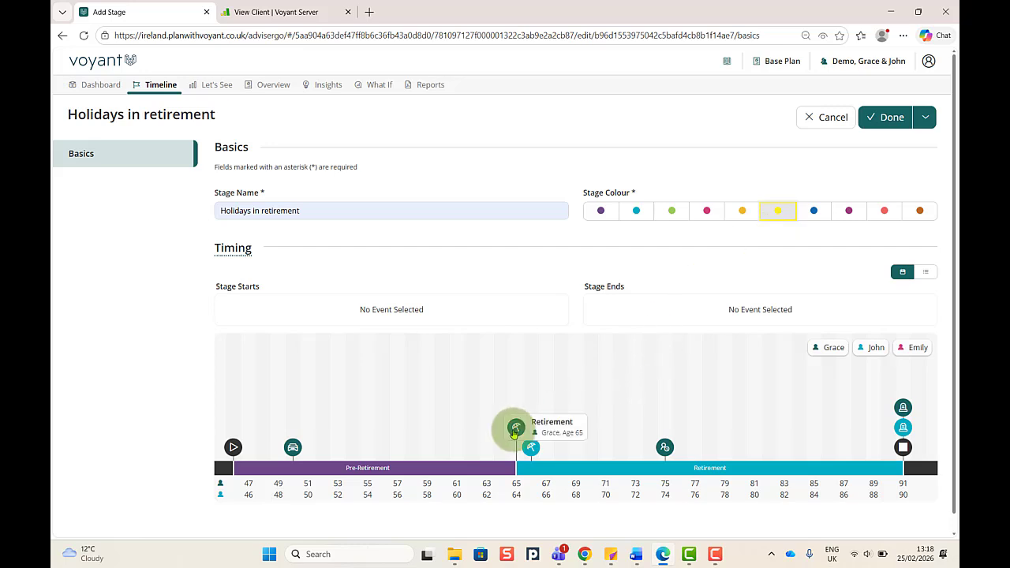
Start the stage at the age 65 Retirement event and end it at the Holidays end event
mouse_move(514, 427)
mouse_down()
mouse_move(405, 309)
mouse_move(365, 309)
mouse_up()
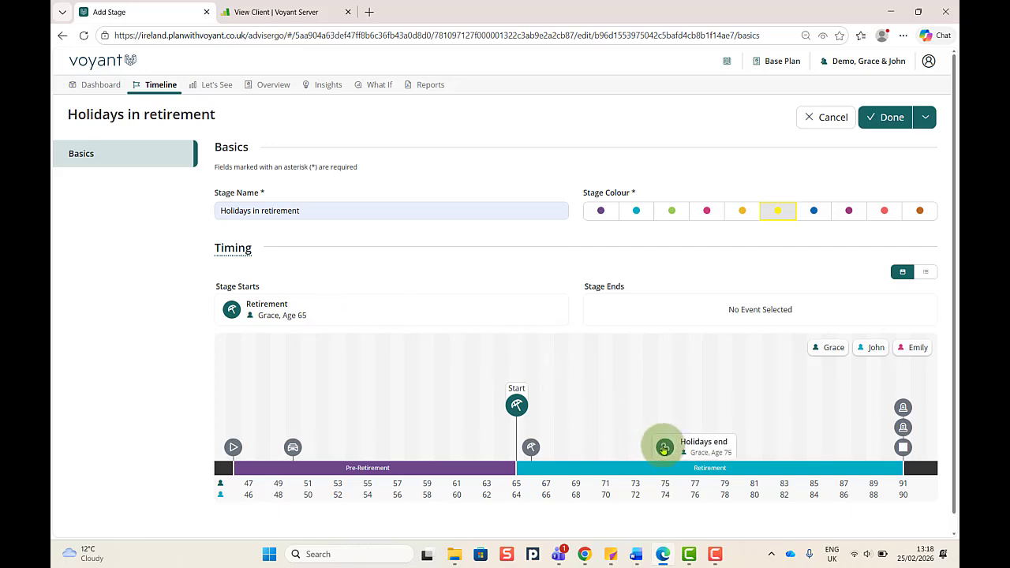
drag(665, 449, 750, 314)
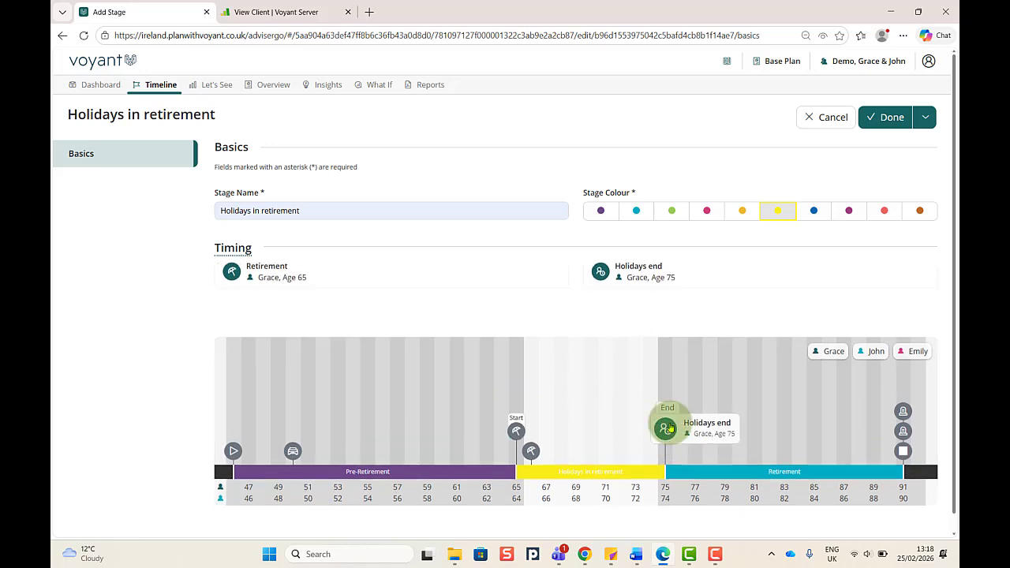
Reassign Holidays end as the end event and the age 65 Retirement as the start event, and save the stage
click(665, 426)
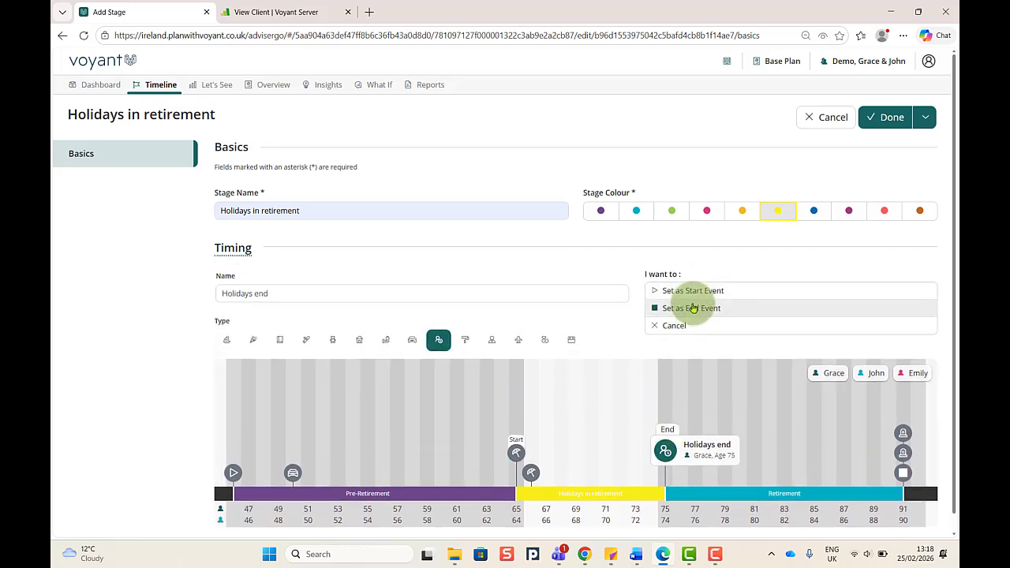
click(693, 308)
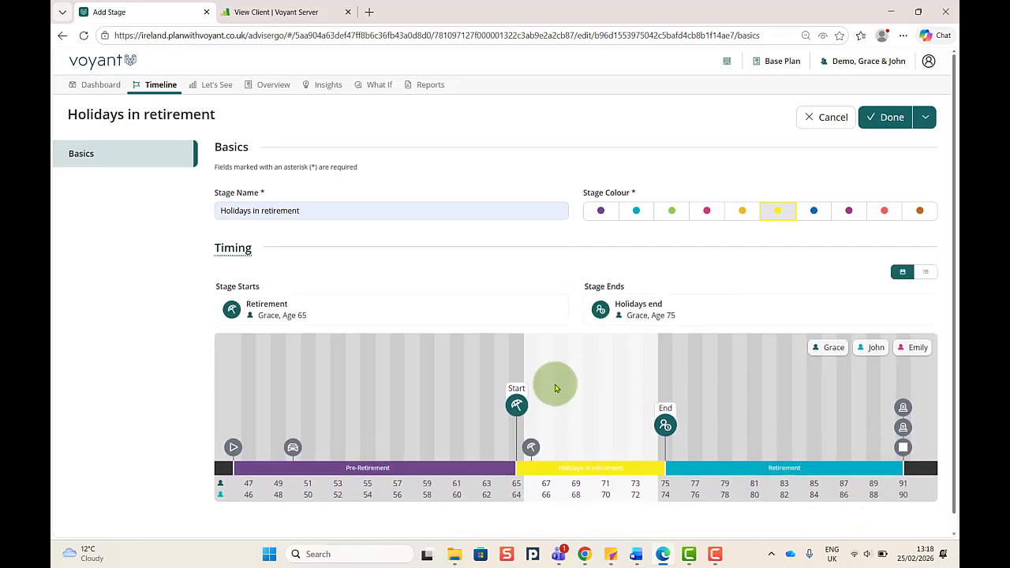
click(516, 404)
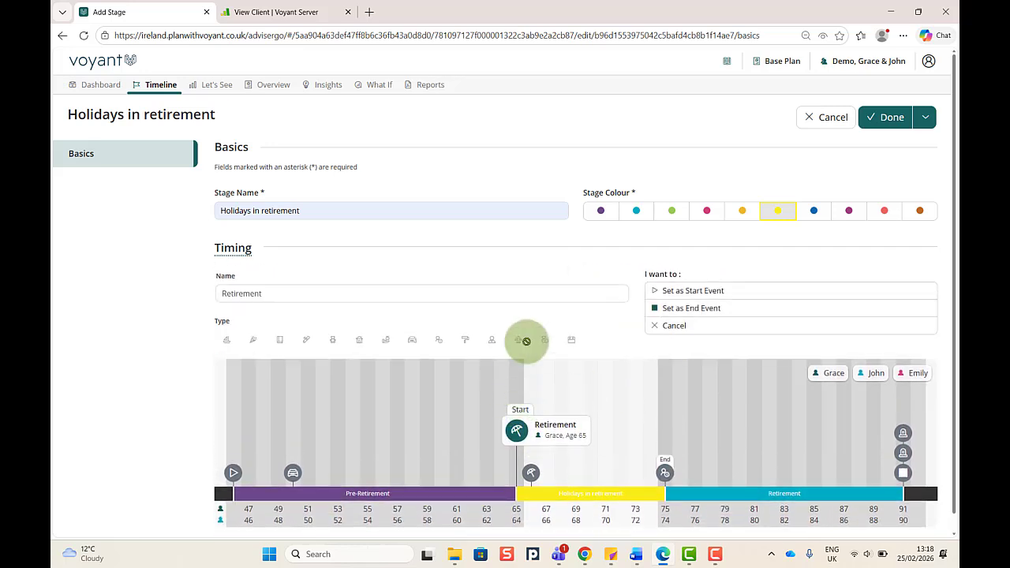
click(685, 291)
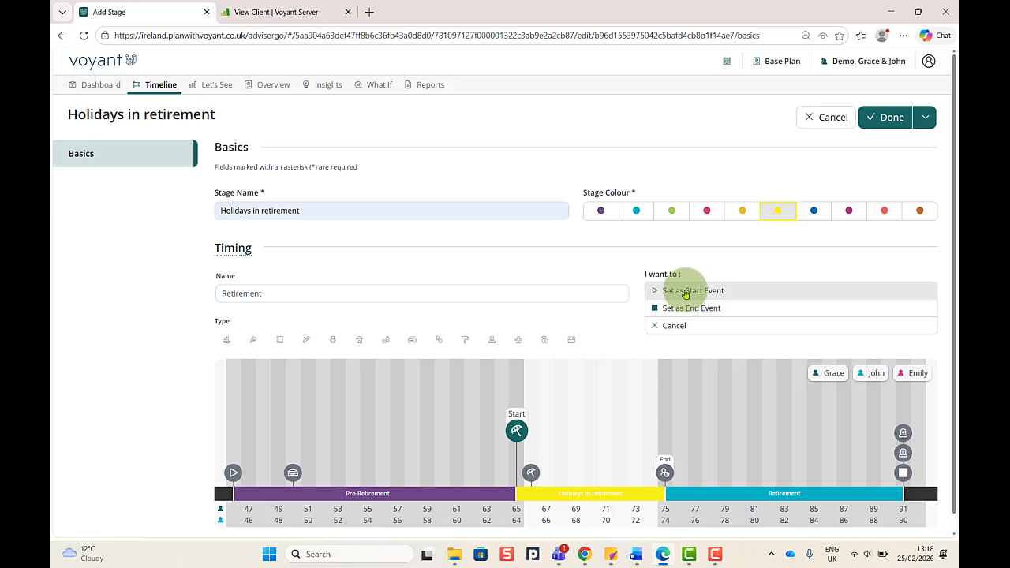
click(894, 118)
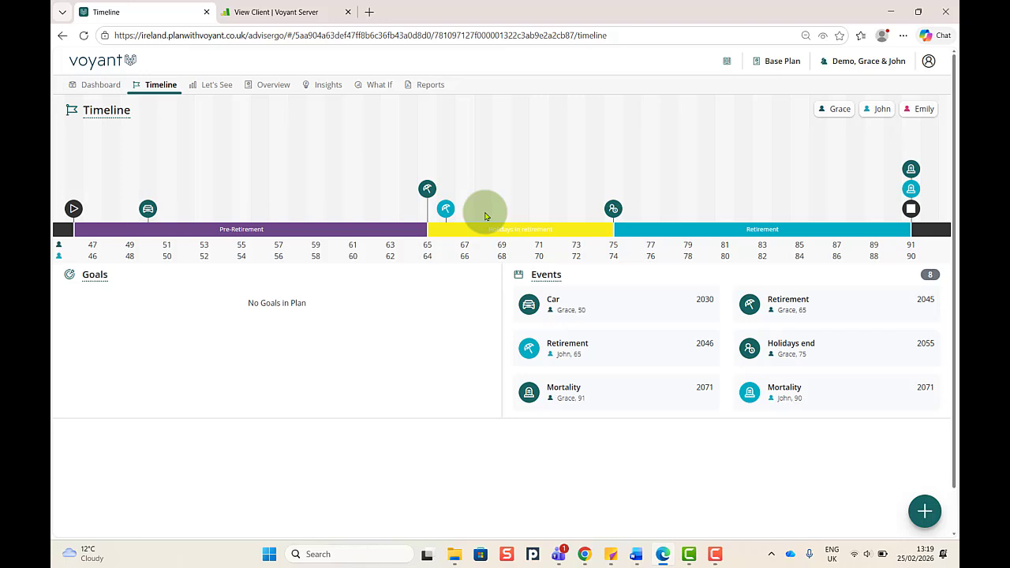
Rename the Pre-Retirement stage to Working and Saving and save the change
click(245, 233)
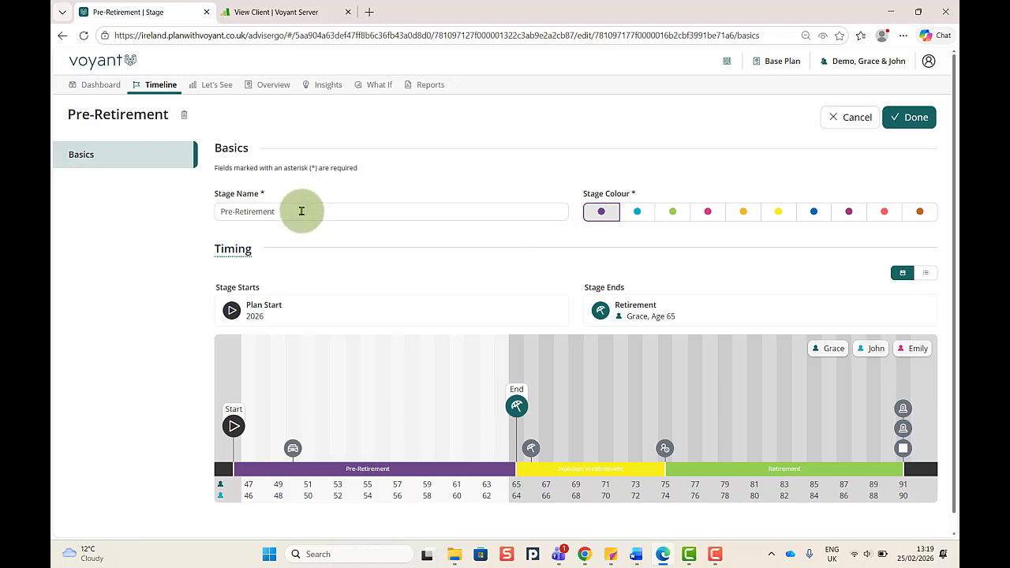
drag(307, 209, 205, 219)
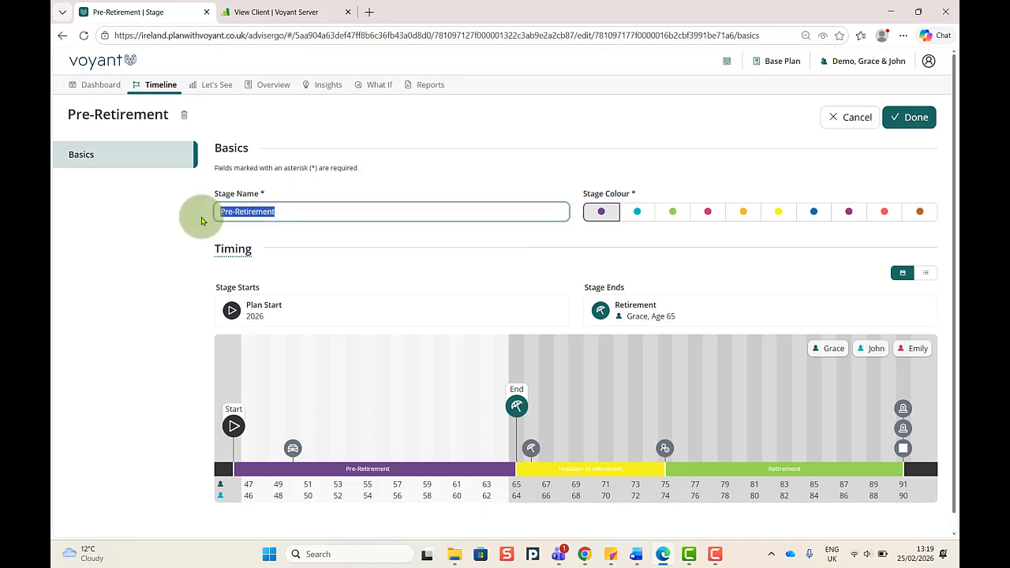
text(W)
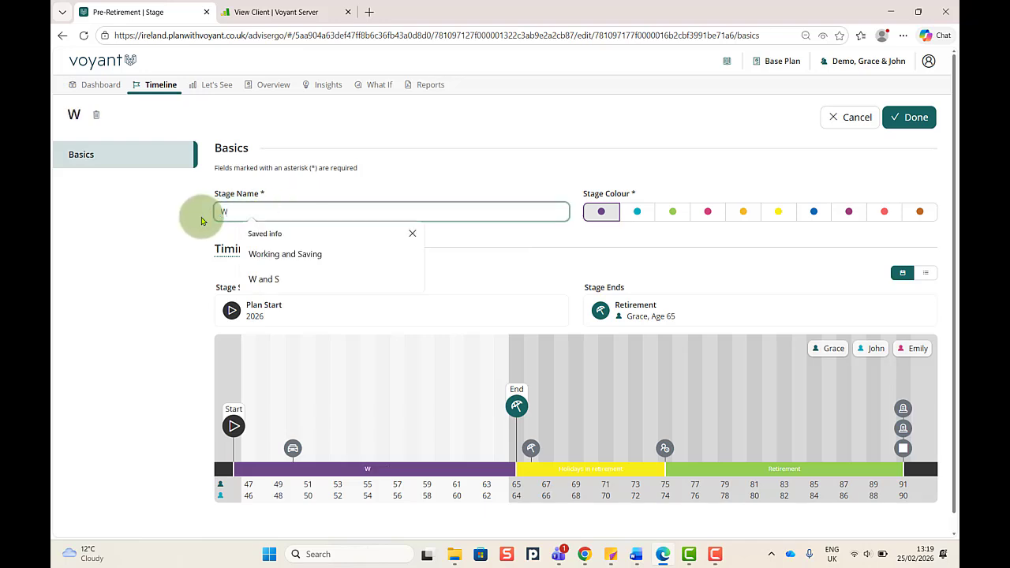
click(285, 254)
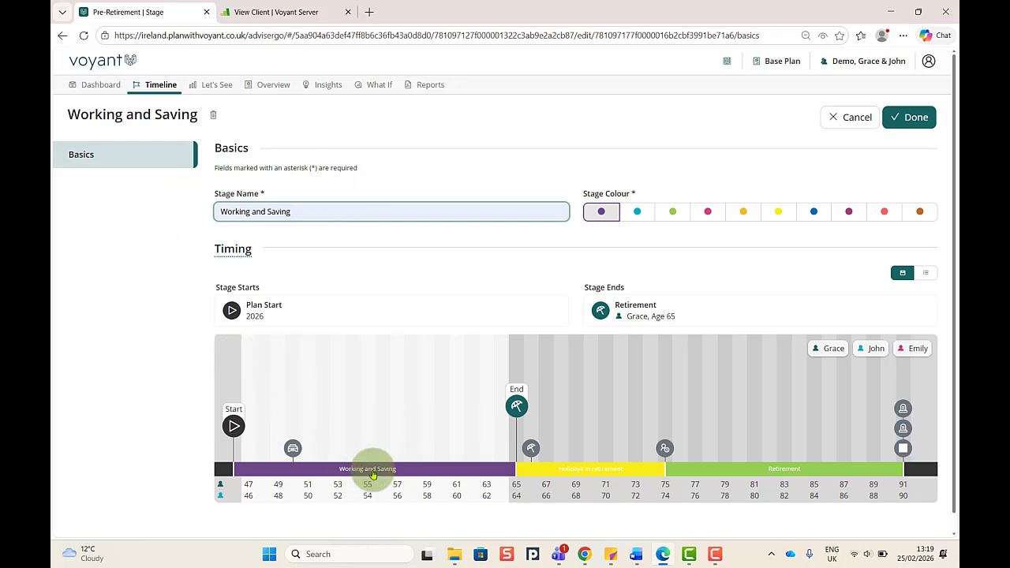
click(907, 119)
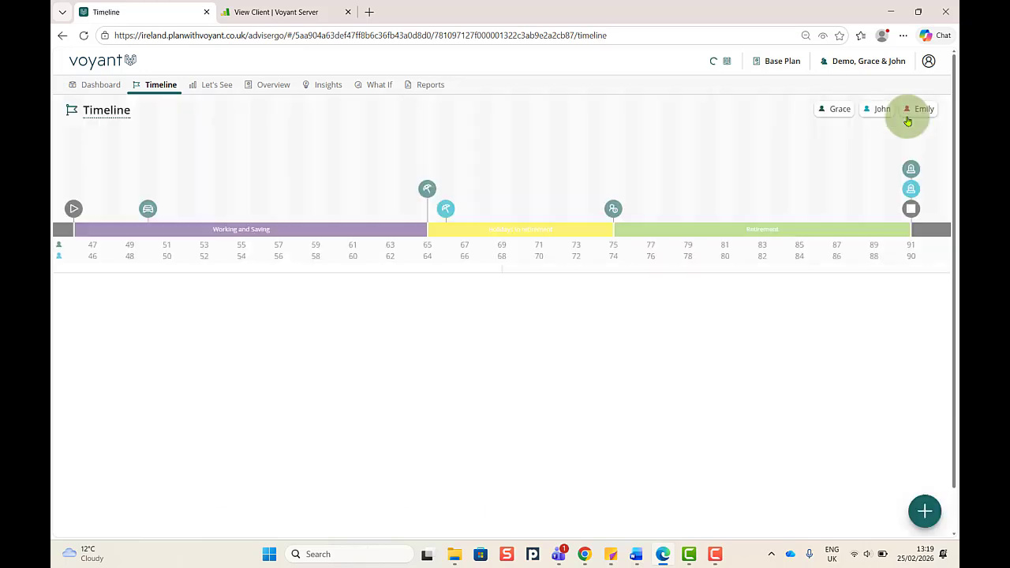